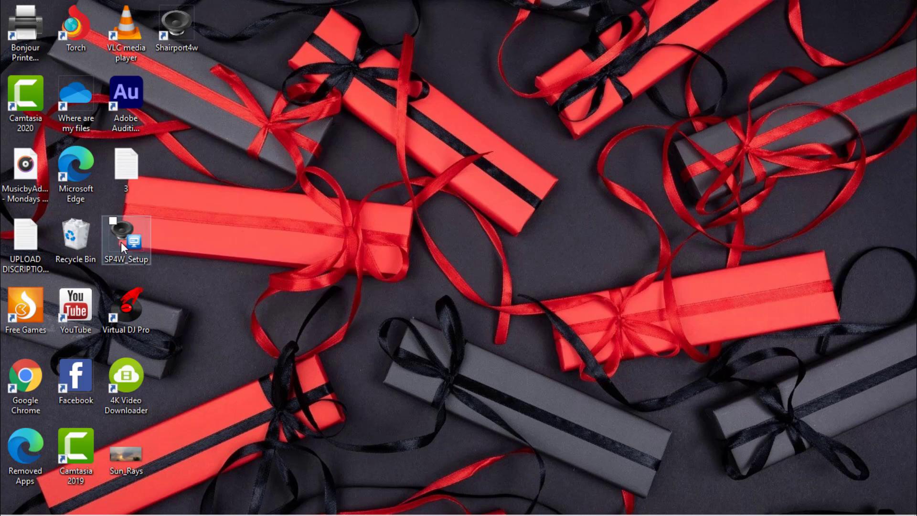
- Run SP4W_Setup with default options and install Shairport4w with the recorder plug-in
double_click(122, 242)
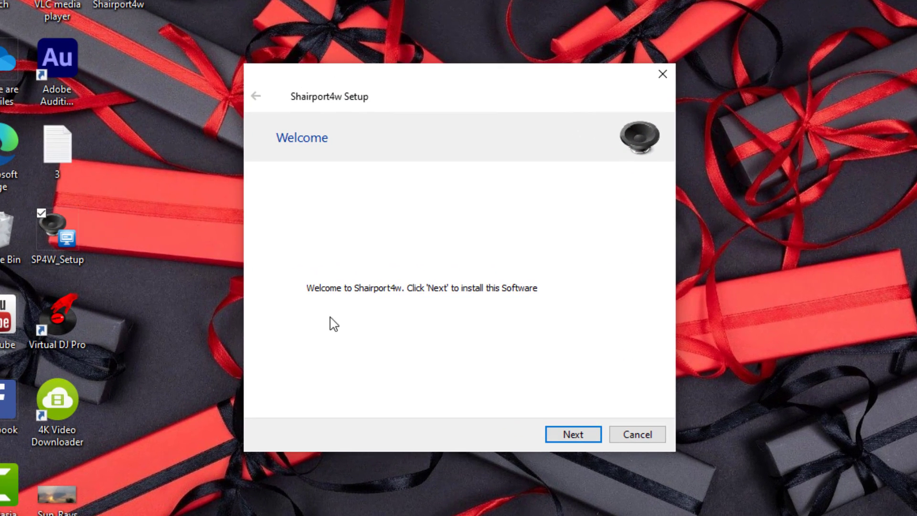
left_click(584, 438)
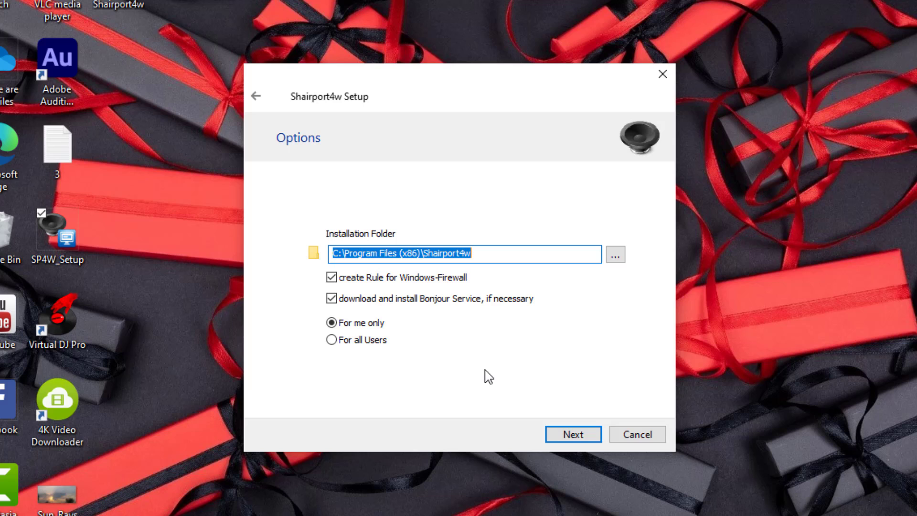
left_click(560, 437)
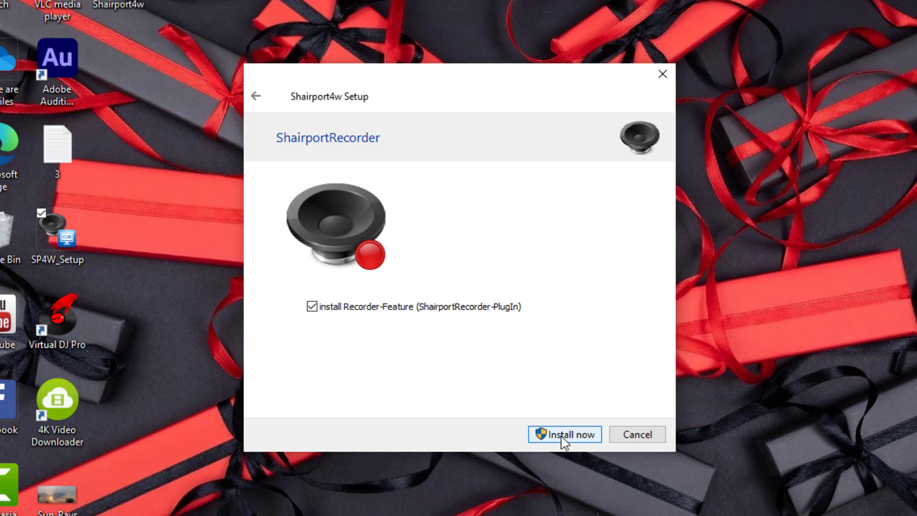
left_click(562, 436)
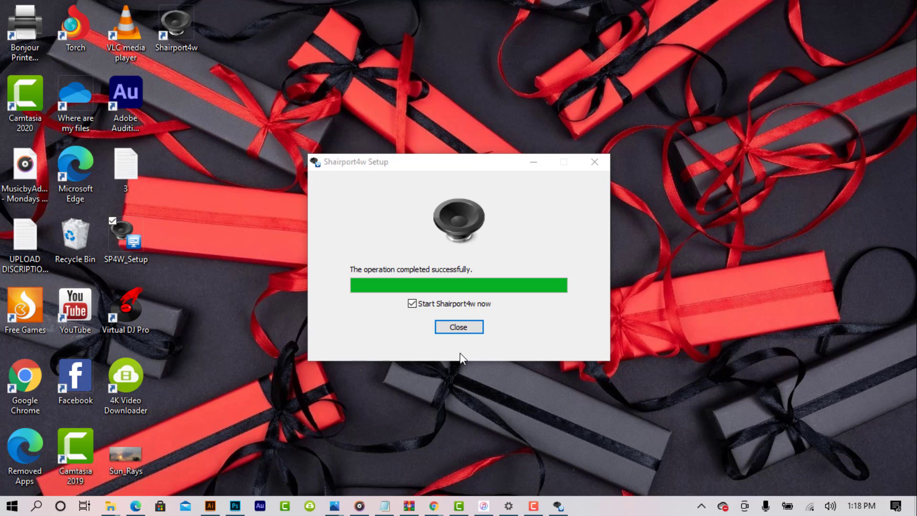
- Close the installer, start Shairport4w, and select its default Airport Name DESKTOP-LR1NMQP
left_click(443, 325)
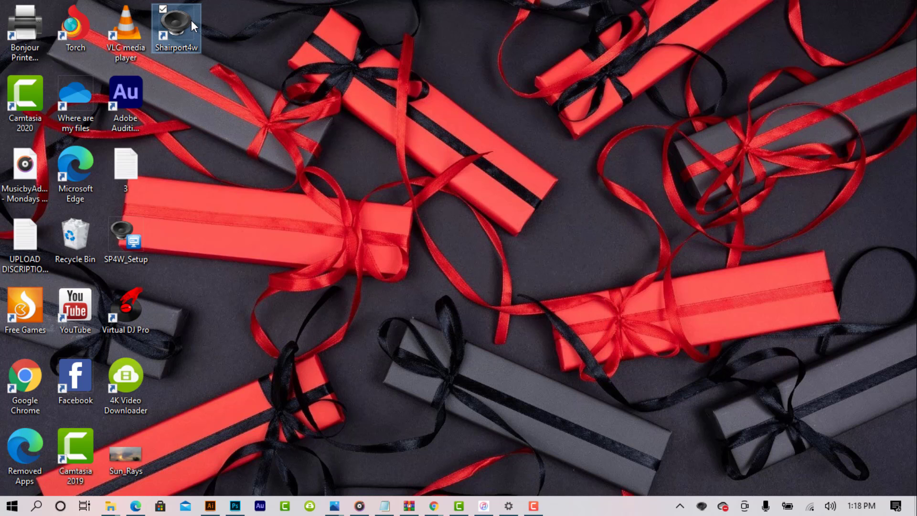
double_click(191, 20)
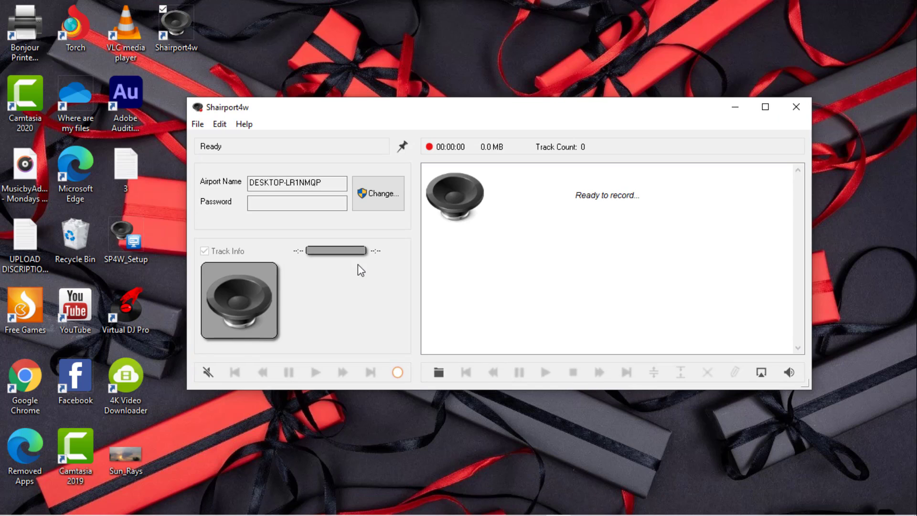
left_click(332, 188)
left_click_drag(332, 188, 238, 191)
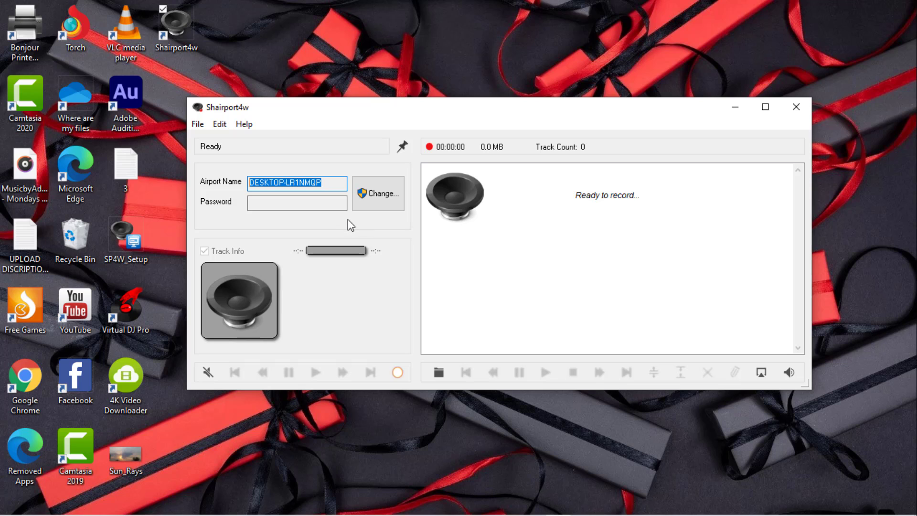
- Replace the Airport name with 'DM TECH' in the settings and confirm it
left_click(391, 199)
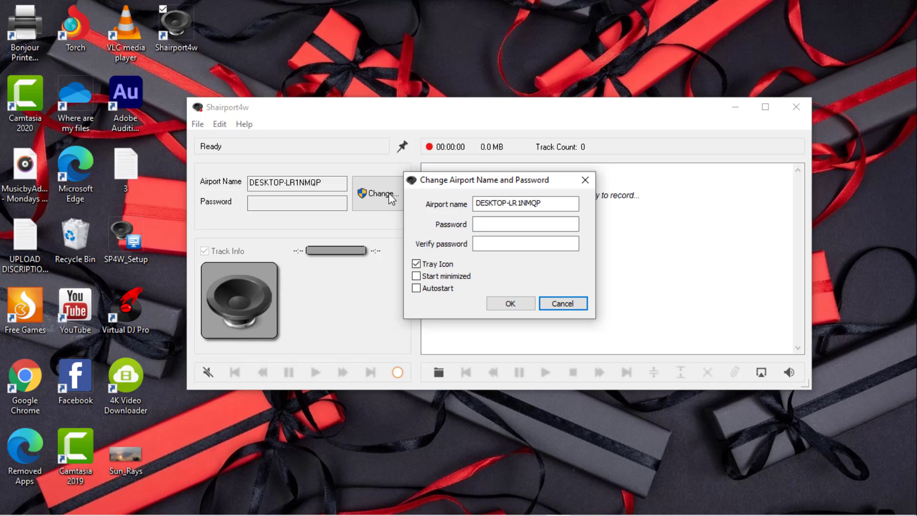
key("Tab")
key("BackSpace")
type("D")
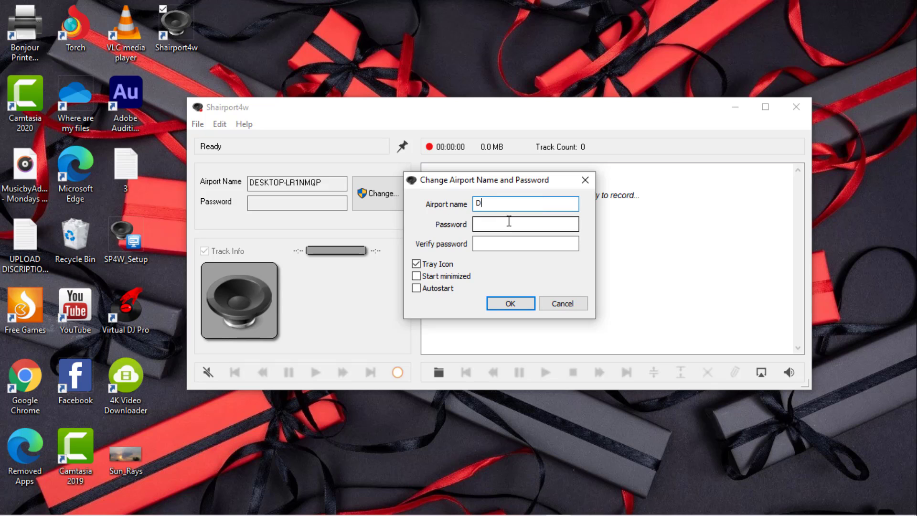
type("M TEC")
type("H")
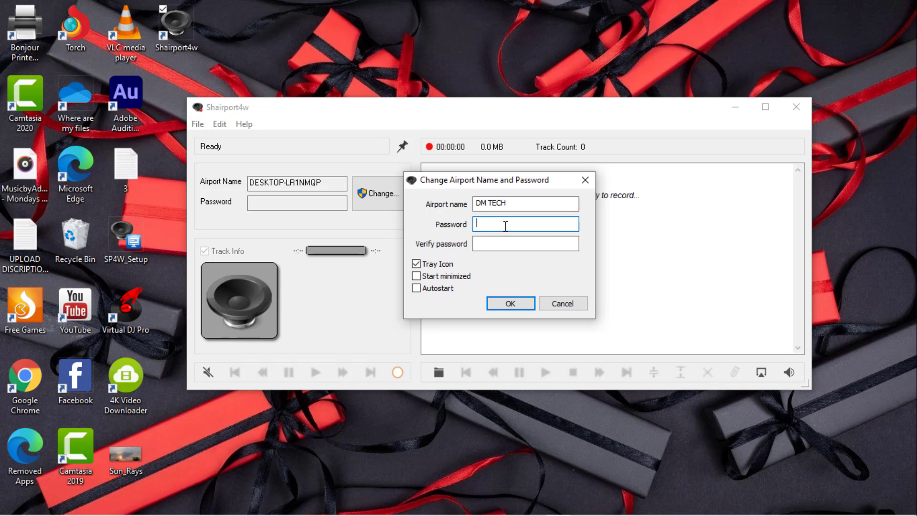
left_click(532, 304)
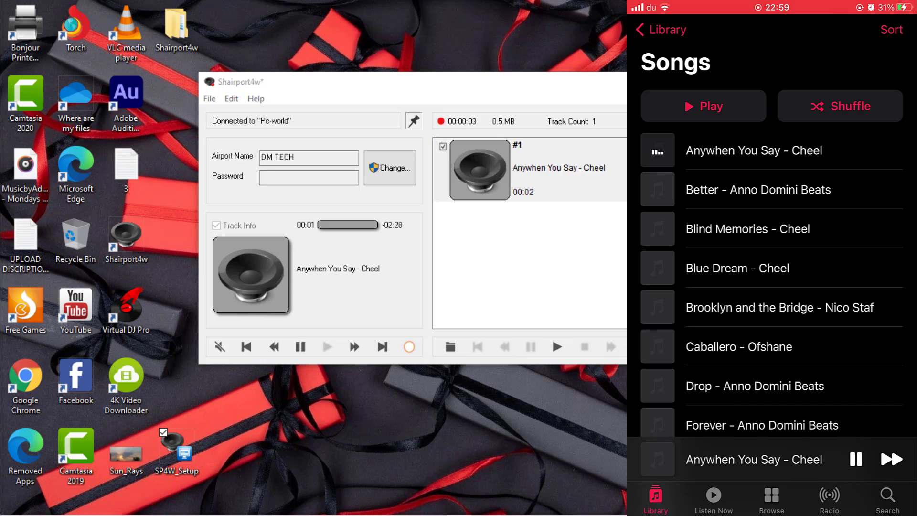
- Skip the iPhone forward through several songs so Shairport4w records Better, Blue Dream and Brooklyn and the Bridge
left_click(892, 459)
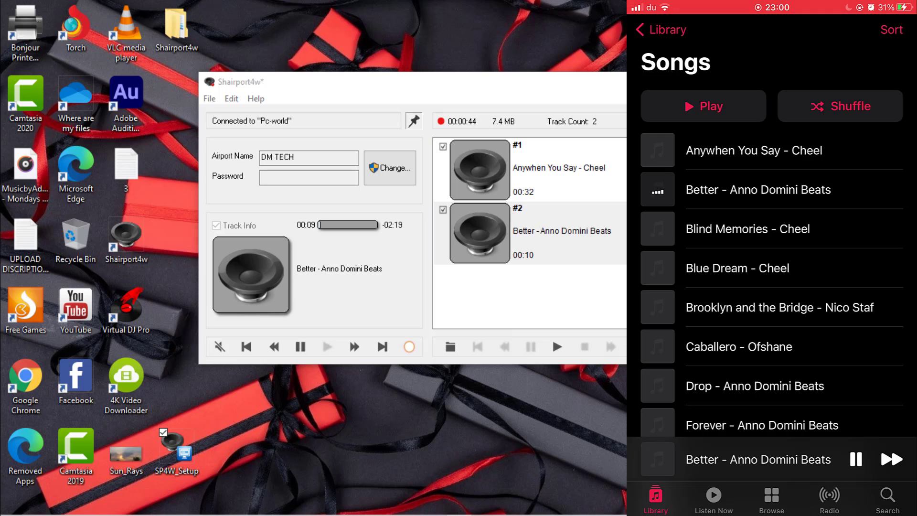
left_click(891, 460)
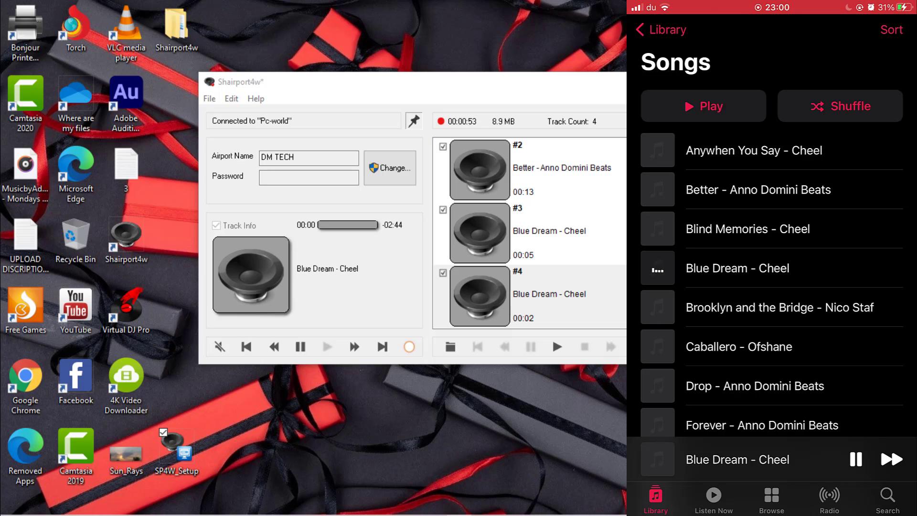
left_click(891, 459)
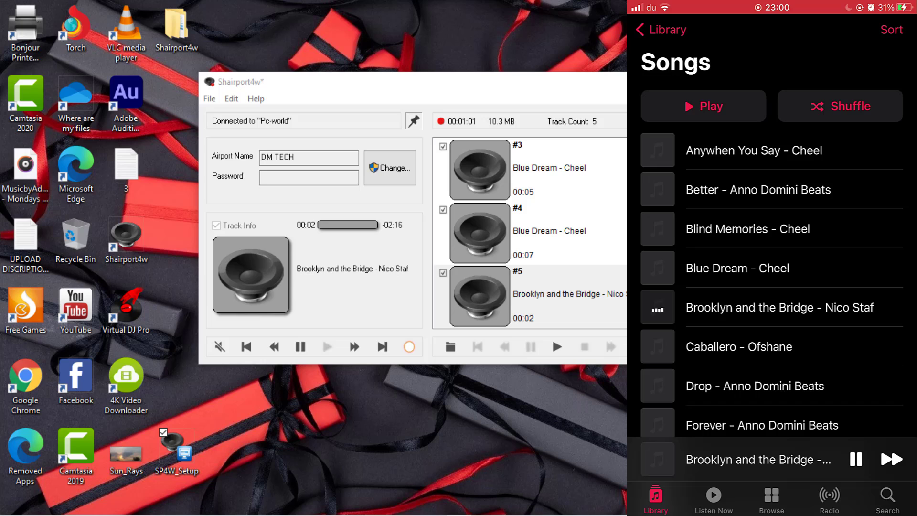
left_click(891, 459)
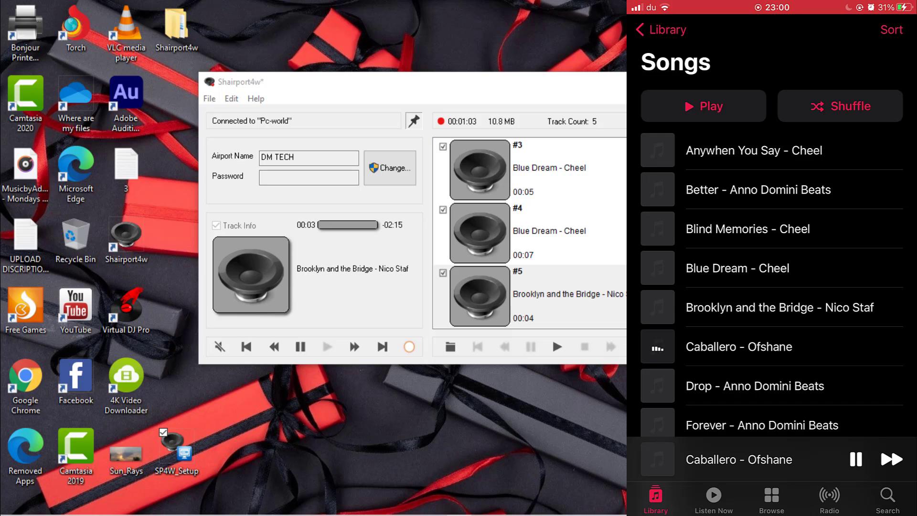